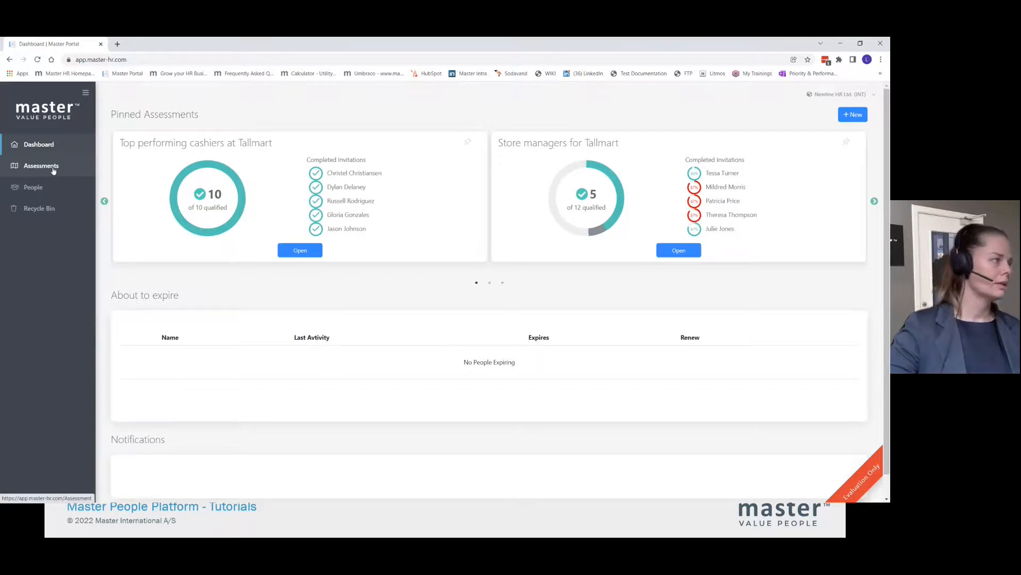
# - Open the Sales Rep assessment project and bring up the criteria of its ACE test
pyautogui.click(53, 169)
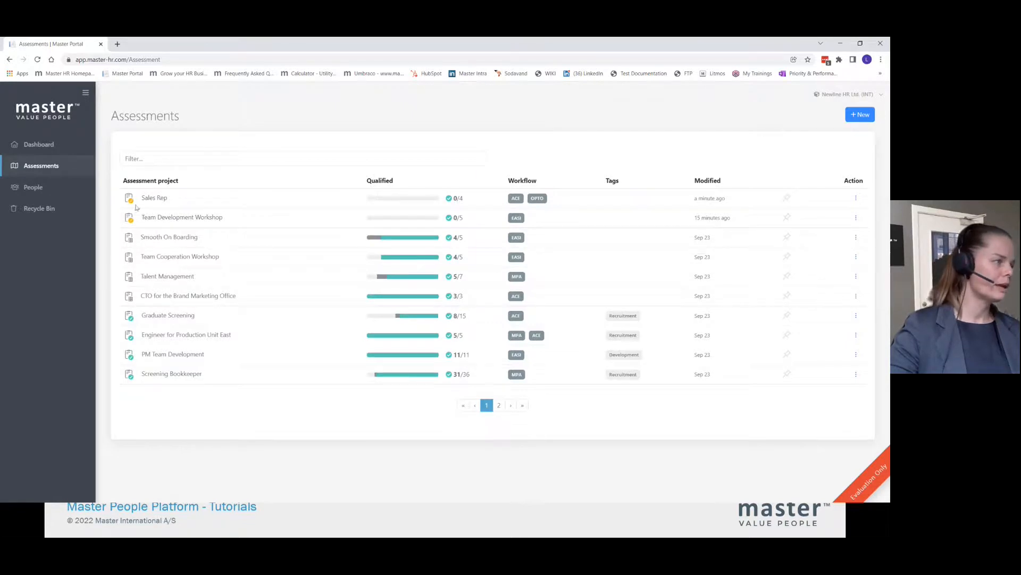
pyautogui.click(162, 199)
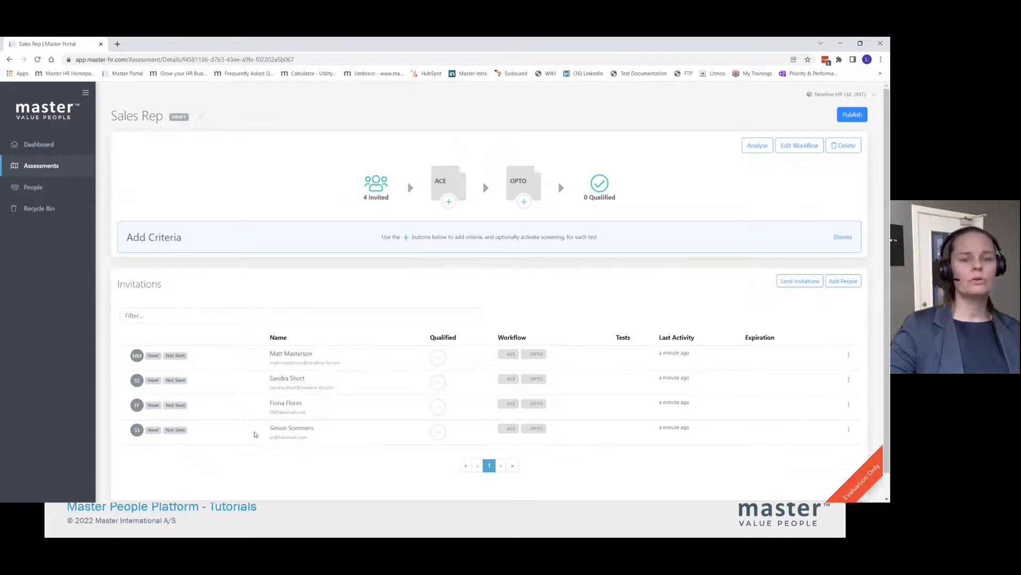
pyautogui.click(445, 185)
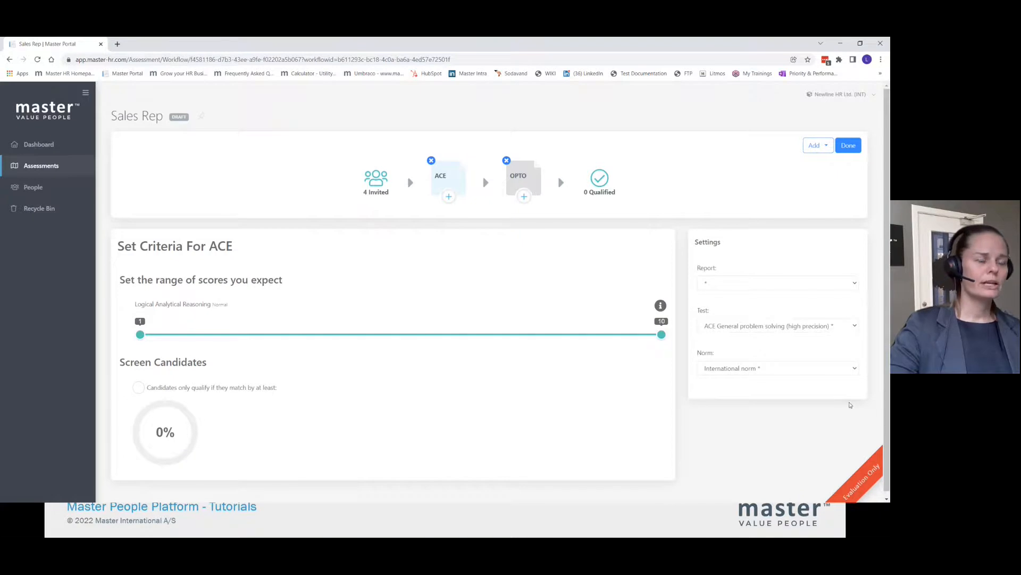
# - Configure the ACE test with Score Report, ACE General problem solving (standard precision) and the International norm
pyautogui.click(857, 284)
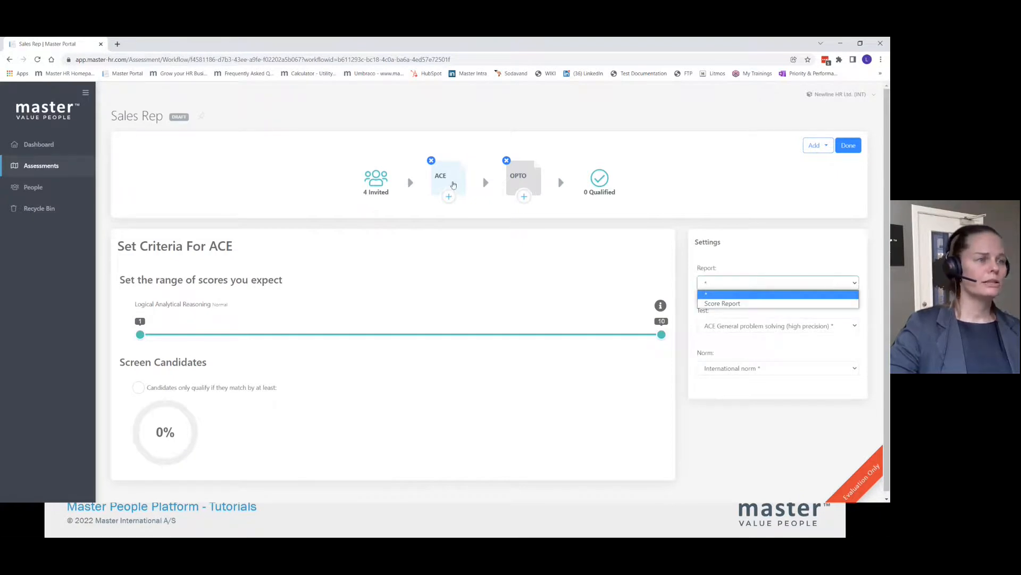
pyautogui.click(720, 304)
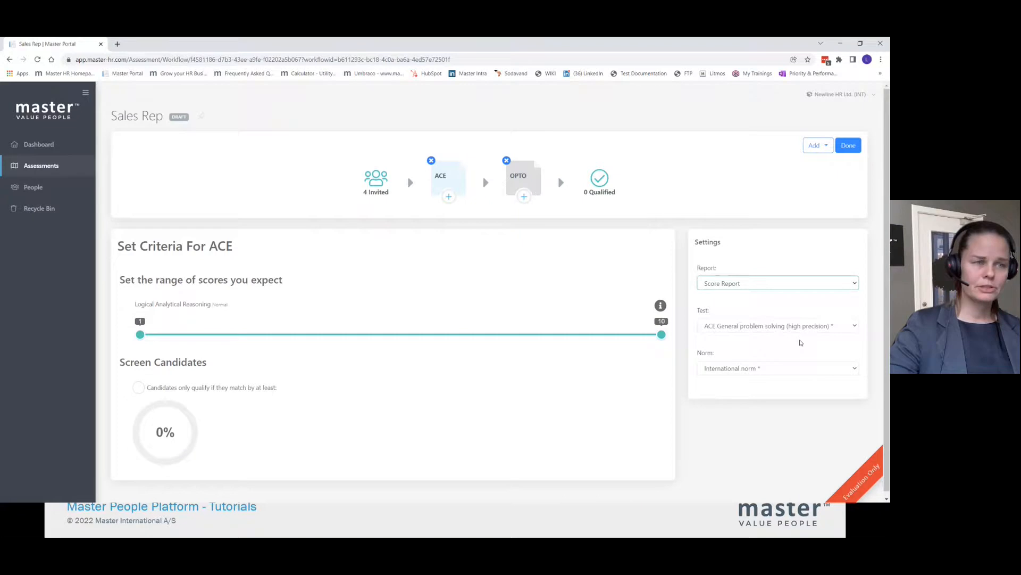
pyautogui.click(853, 328)
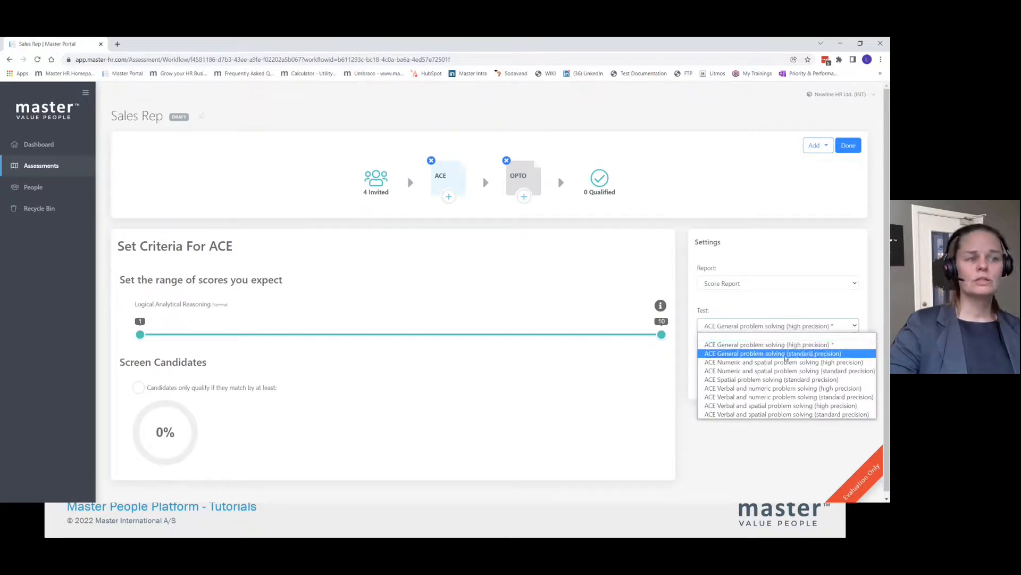
pyautogui.click(835, 356)
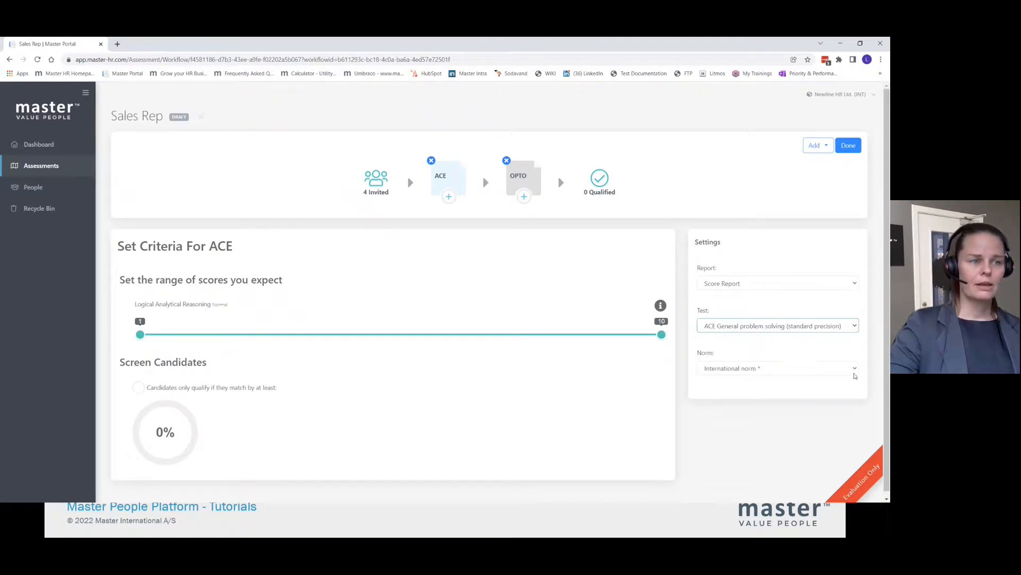
pyautogui.click(856, 368)
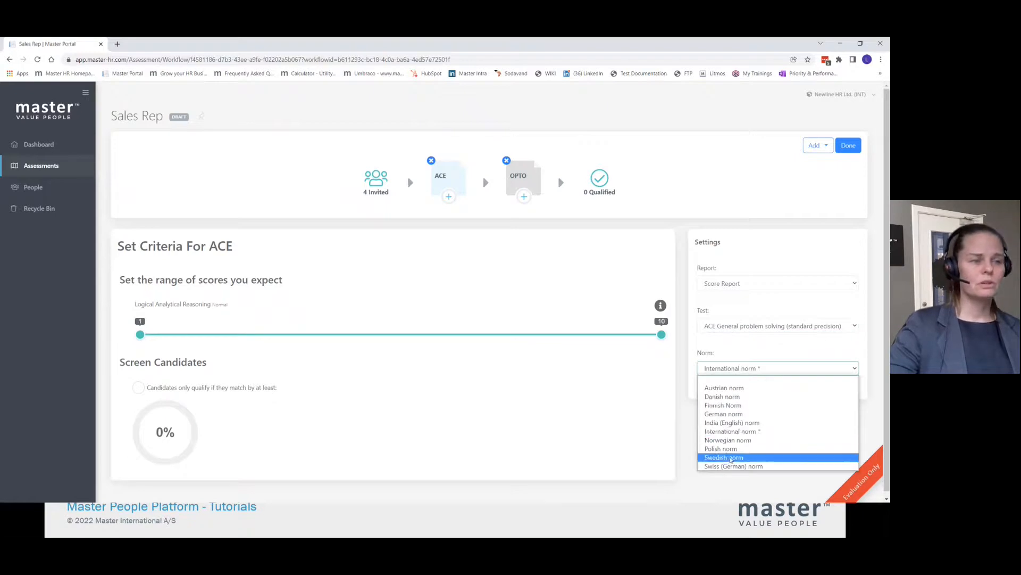
pyautogui.click(711, 369)
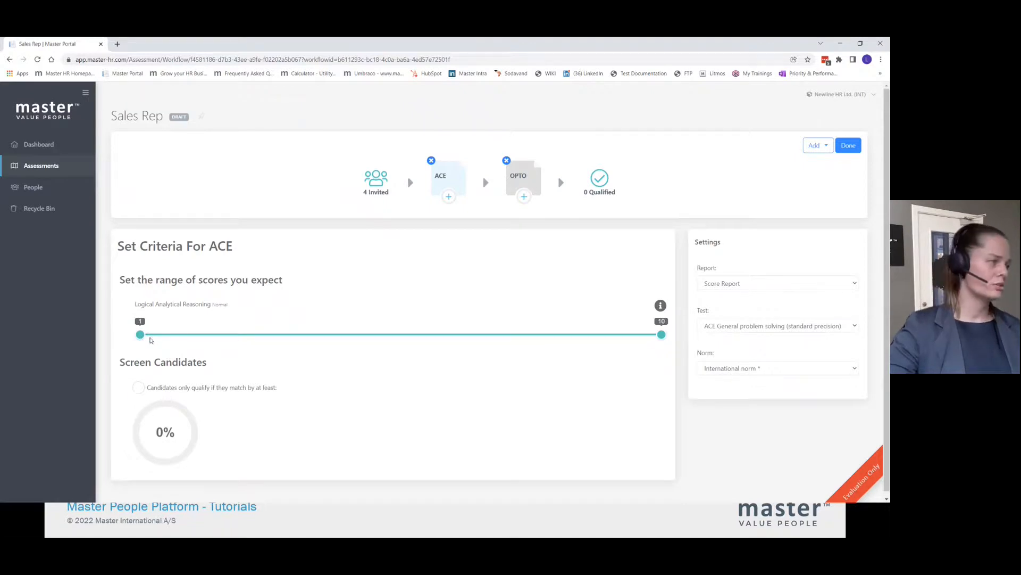
# - Set the ACE Logical Analytical Reasoning range to 7–10 and screen candidates at a minimum match of 100%
pyautogui.moveTo(140, 335); pyautogui.dragTo(478, 334)
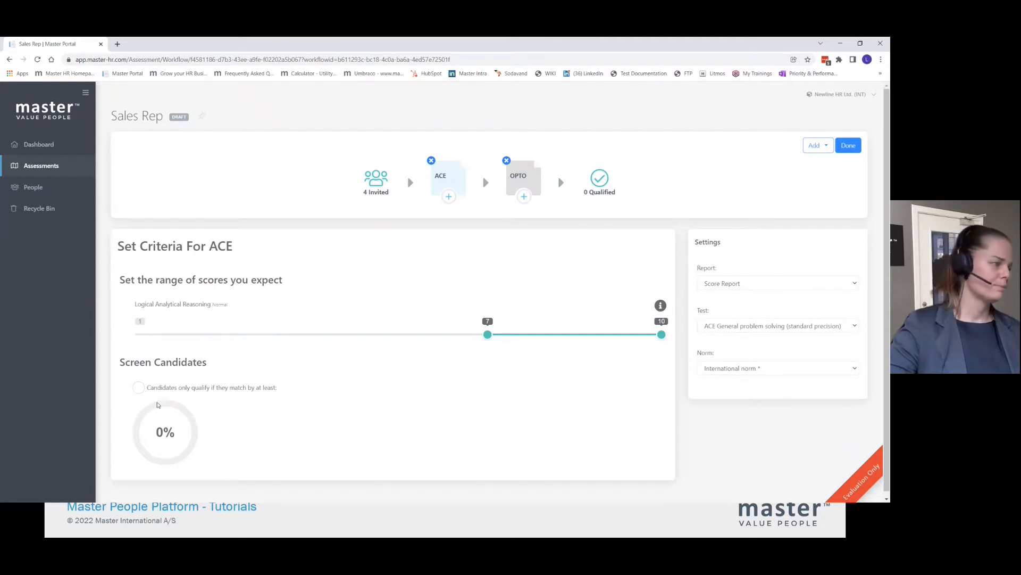
pyautogui.click(139, 388)
pyautogui.moveTo(168, 405)
pyautogui.mouseDown()
pyautogui.moveTo(184, 407)
pyautogui.moveTo(147, 456)
pyautogui.moveTo(152, 416)
pyautogui.mouseUp()
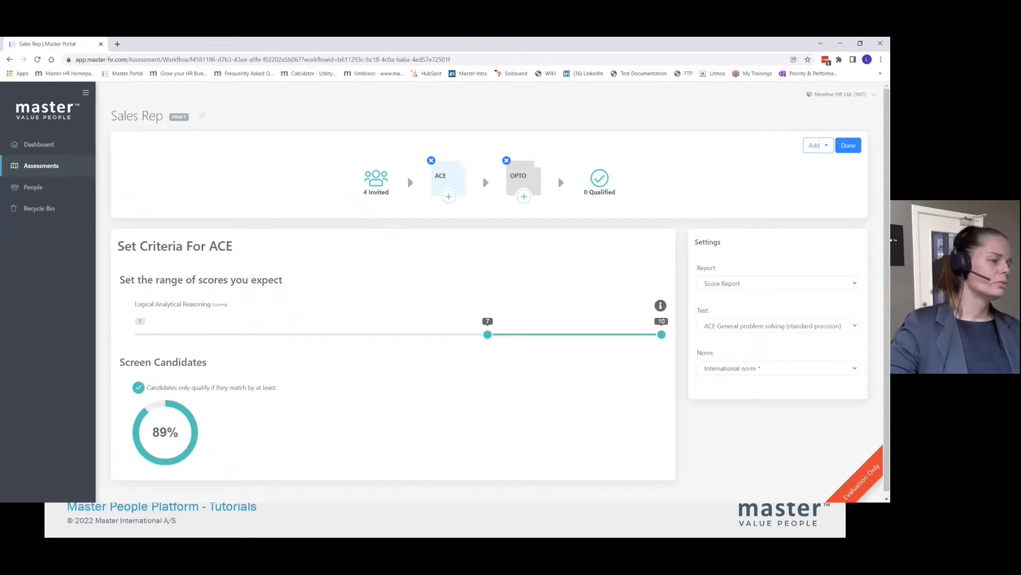
pyautogui.moveTo(142, 408); pyautogui.dragTo(162, 402)
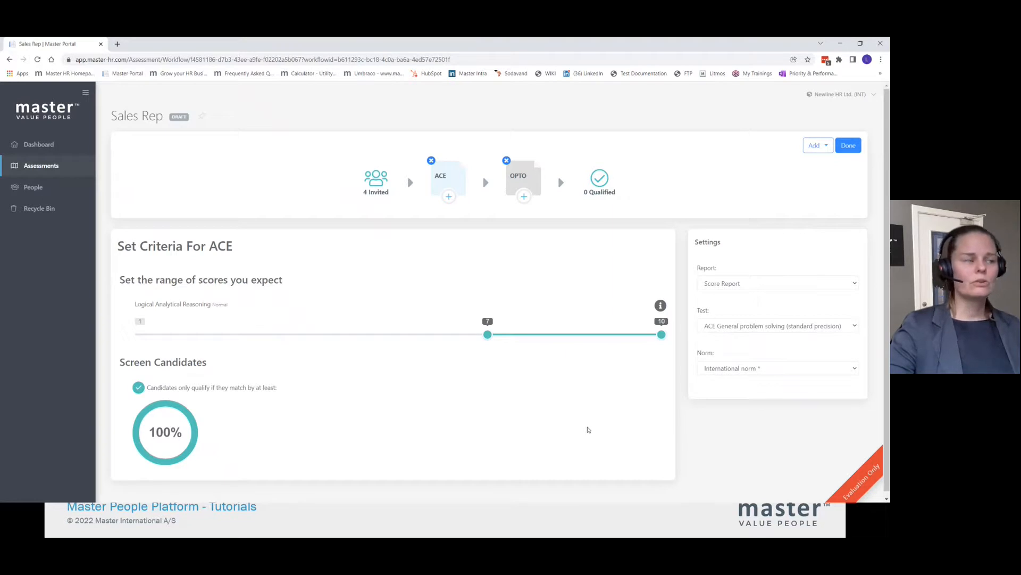
# - Configure the OPTO test in the workflow with Score Report, the OPTO test and the International norm
pyautogui.click(515, 181)
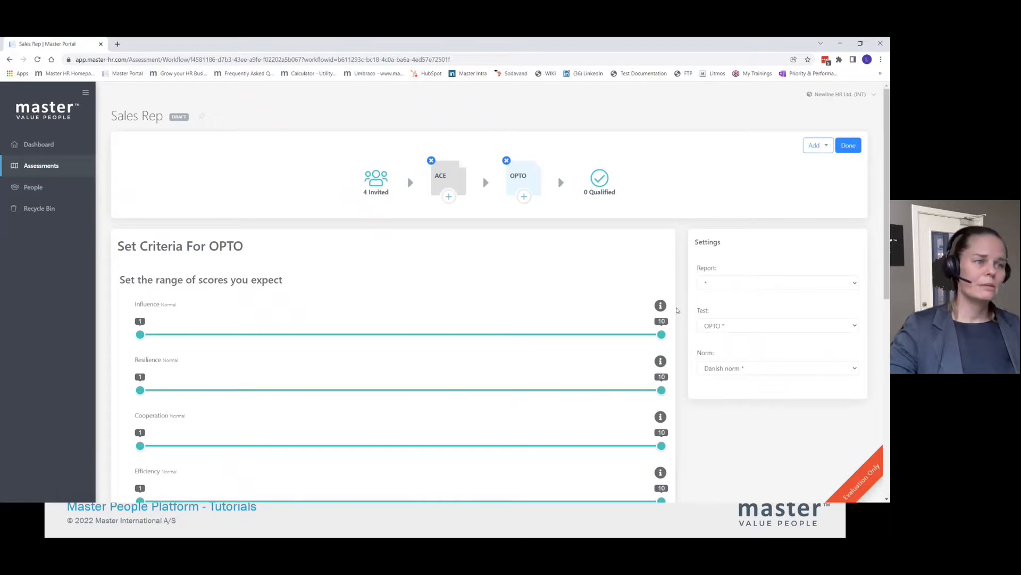
pyautogui.click(854, 283)
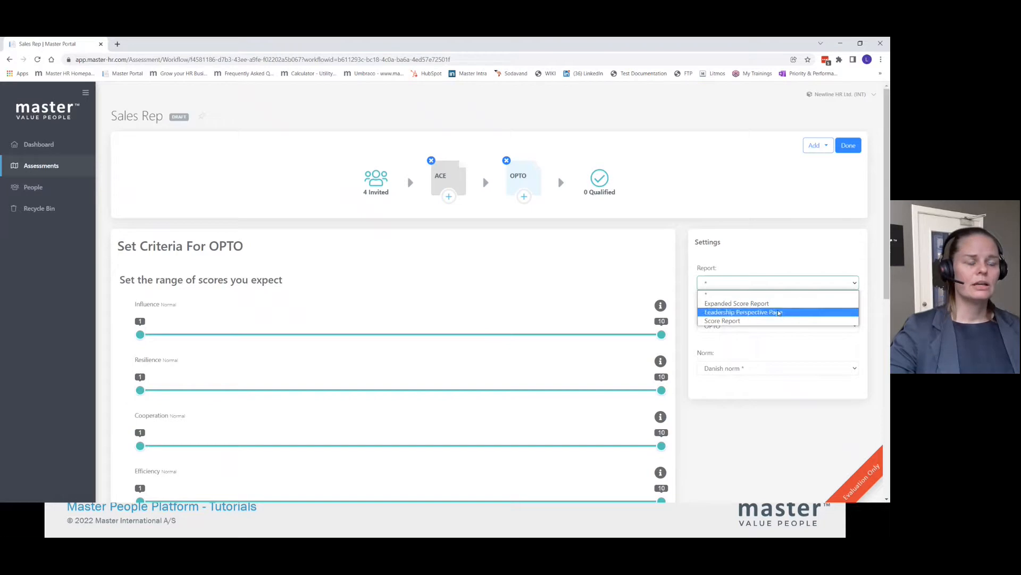
pyautogui.click(724, 322)
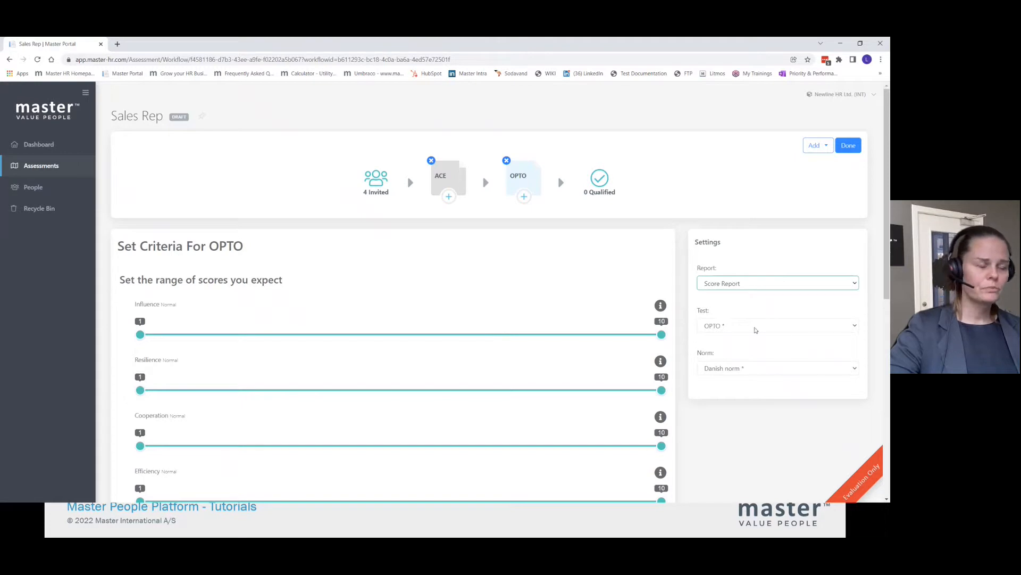
pyautogui.click(817, 328)
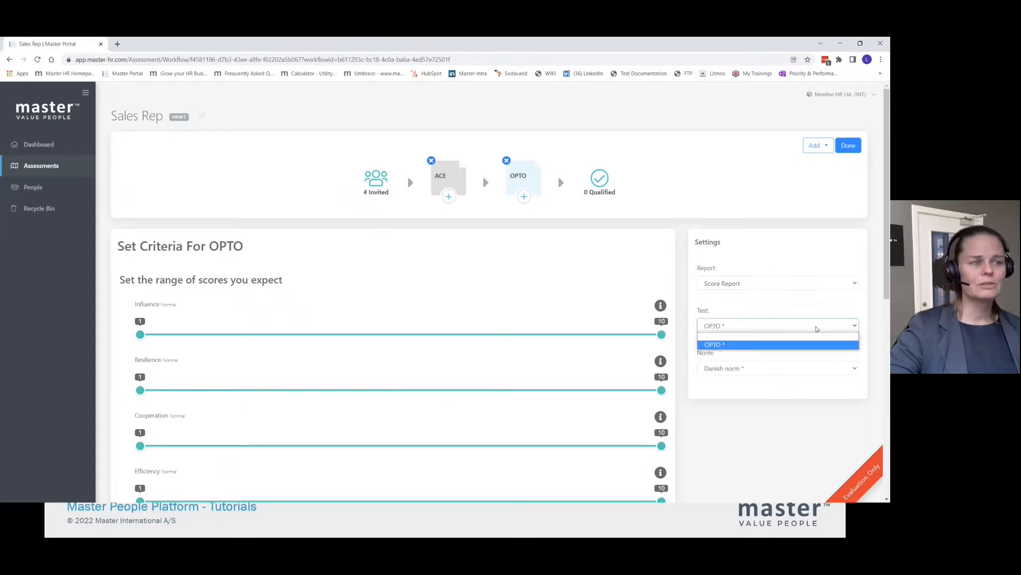
pyautogui.click(715, 344)
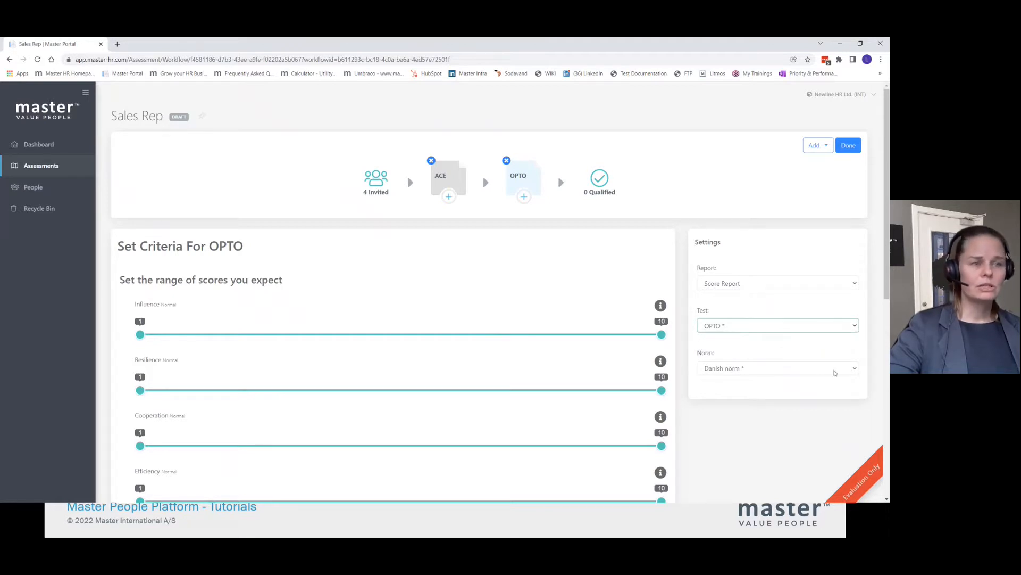
pyautogui.click(747, 369)
pyautogui.click(776, 415)
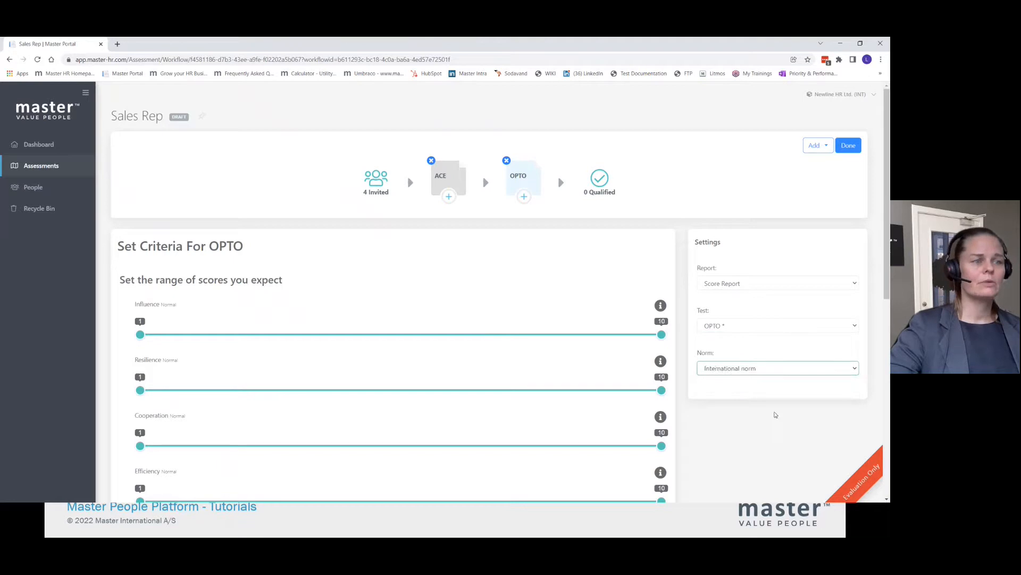
# - Set the expected OPTO score ranges to 2–4 for Influence and 5–7 for Resilience
pyautogui.moveTo(140, 334); pyautogui.dragTo(198, 334)
pyautogui.moveTo(661, 334); pyautogui.dragTo(344, 342)
pyautogui.moveTo(140, 390); pyautogui.dragTo(373, 394)
pyautogui.moveTo(662, 390); pyautogui.dragTo(489, 390)
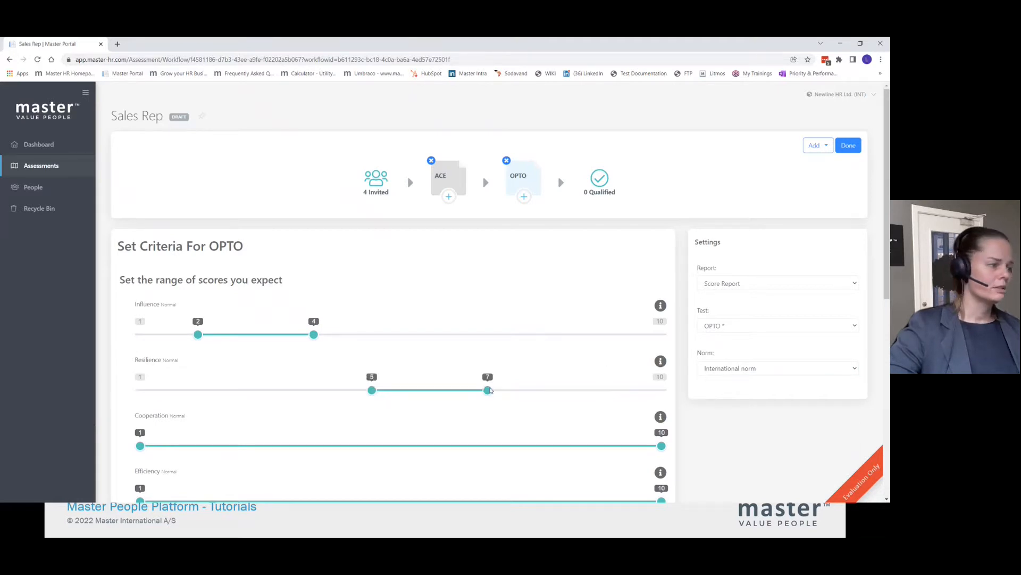
# - Set the expected OPTO score ranges to 6–8 for Efficiency and 4–6 for Delivery
pyautogui.scroll(-1, 228, 434)
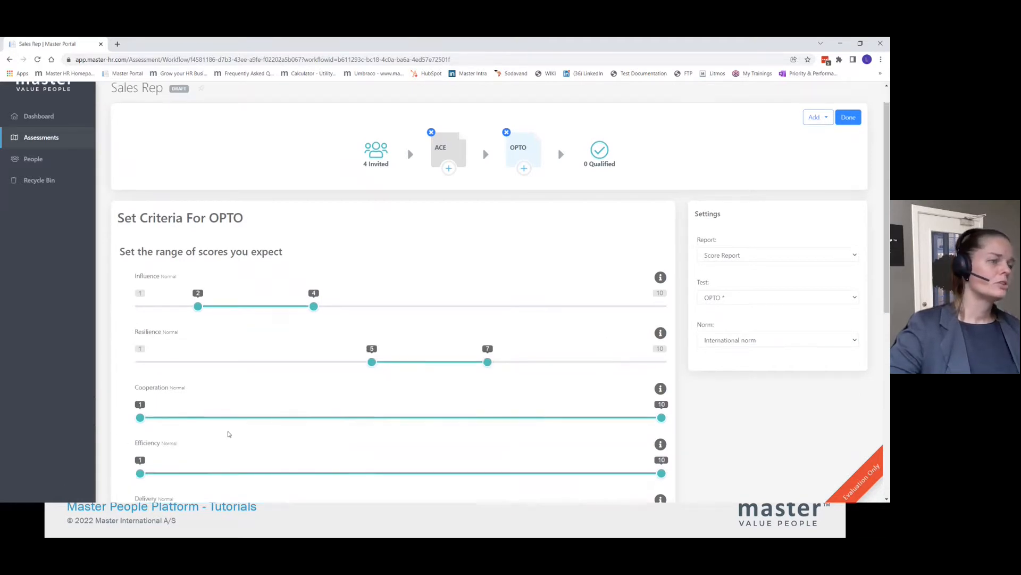
pyautogui.scroll(-2, 229, 433)
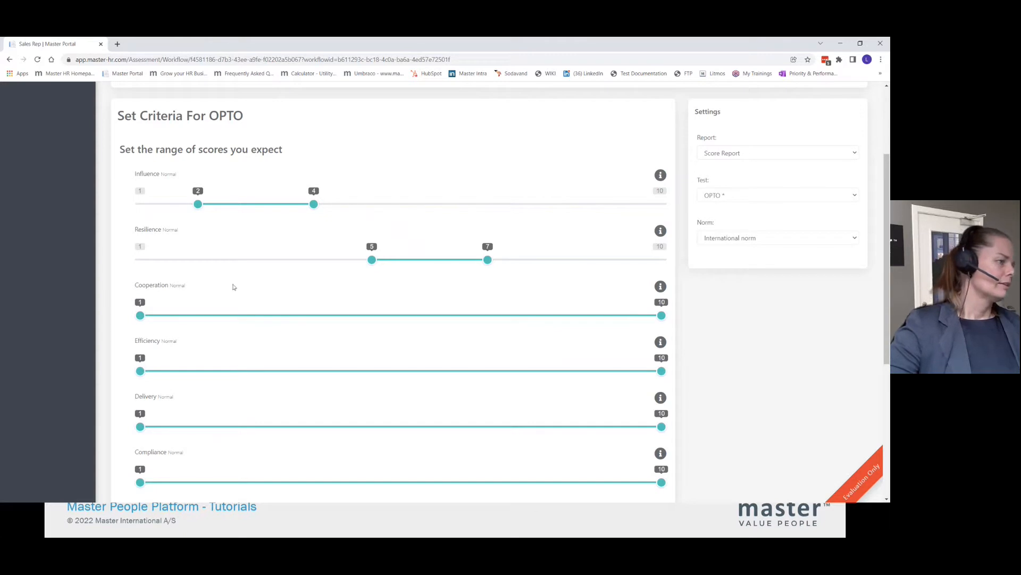
pyautogui.moveTo(140, 371); pyautogui.dragTo(430, 371)
pyautogui.moveTo(662, 371); pyautogui.dragTo(546, 371)
pyautogui.moveTo(661, 426); pyautogui.dragTo(430, 427)
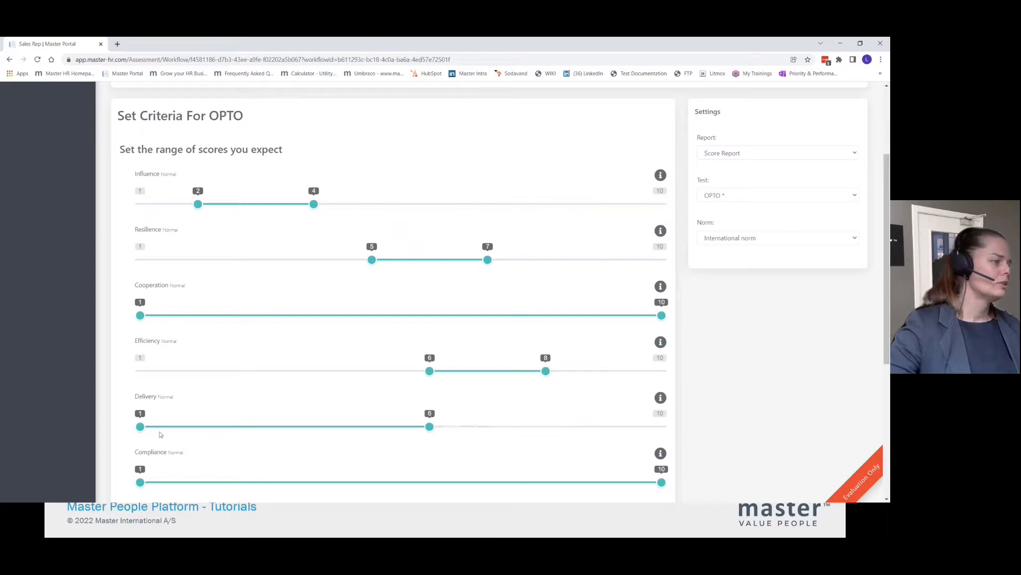
pyautogui.moveTo(140, 426); pyautogui.dragTo(312, 439)
# - Set the expected OPTO score ranges to 6–8 for Compliance and 5–7 for Agility
pyautogui.scroll(-4, 392, 423)
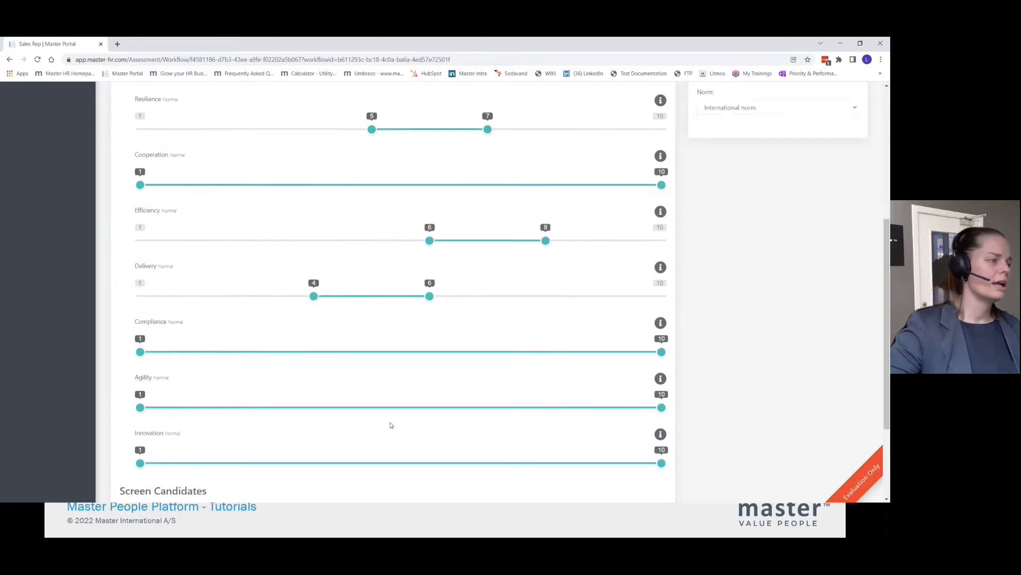
pyautogui.moveTo(139, 266); pyautogui.dragTo(409, 274)
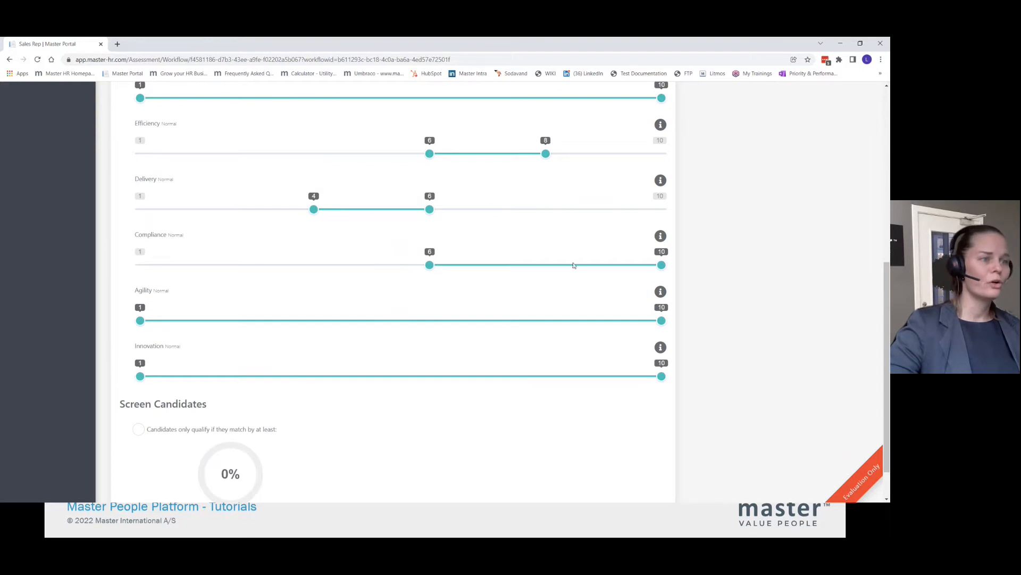
pyautogui.moveTo(662, 264); pyautogui.dragTo(571, 269)
pyautogui.moveTo(139, 320); pyautogui.dragTo(372, 320)
pyautogui.moveTo(653, 319); pyautogui.dragTo(487, 320)
# - Read the explanation of the Influence scale in the OPTO criteria and close it
pyautogui.scroll(1, 185, 285)
pyautogui.scroll(6, 185, 286)
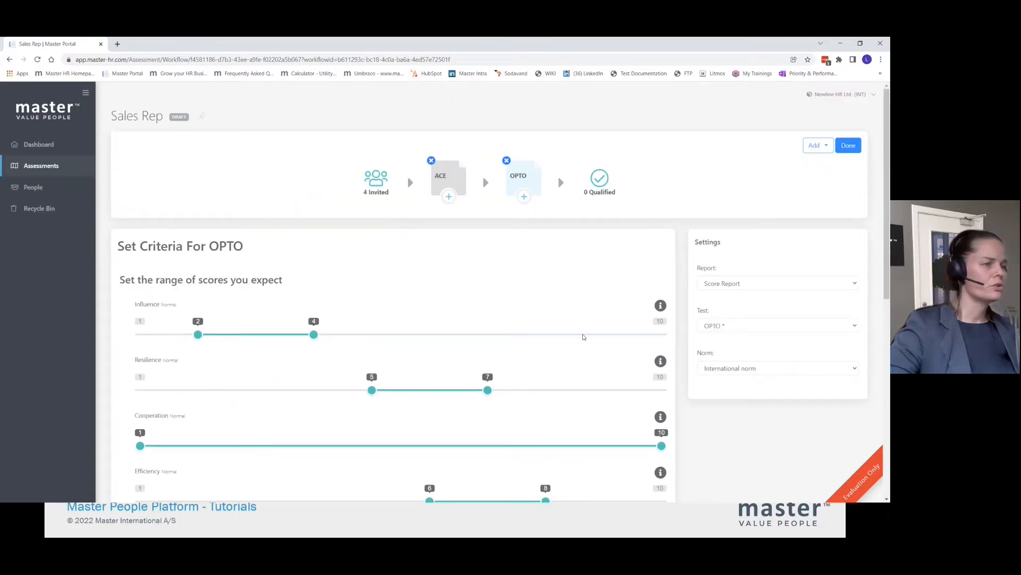
pyautogui.click(661, 306)
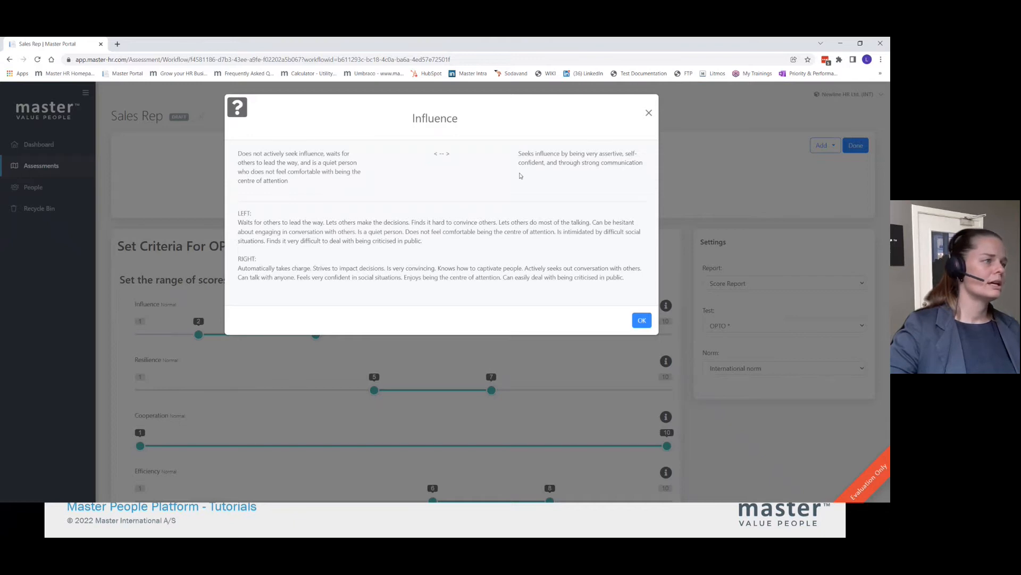
pyautogui.click(641, 319)
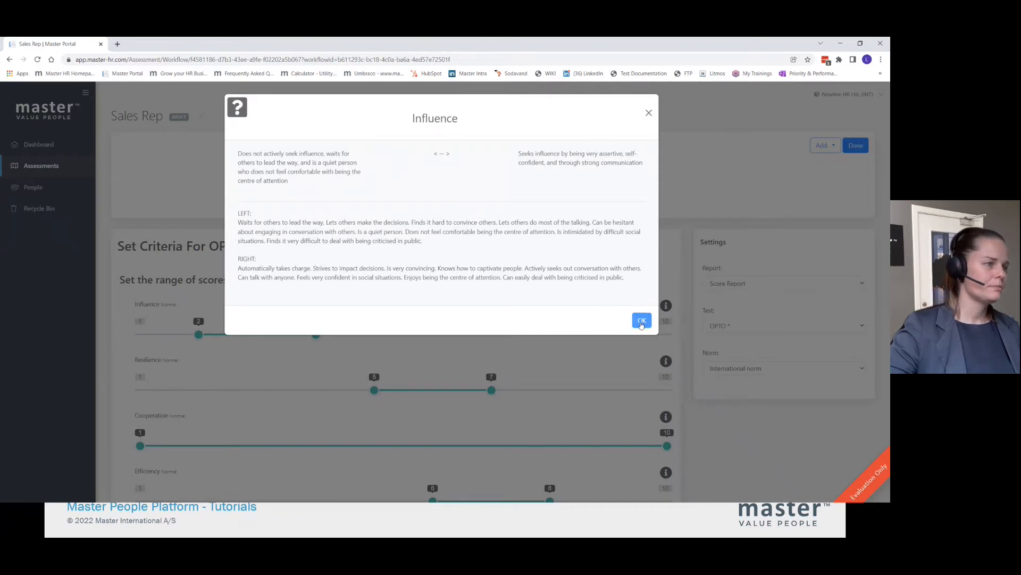
# - Check the OPTO score ranges and screening option, and finish editing the Sales Rep workflow
pyautogui.scroll(-2, 505, 369)
pyautogui.scroll(-6, 505, 369)
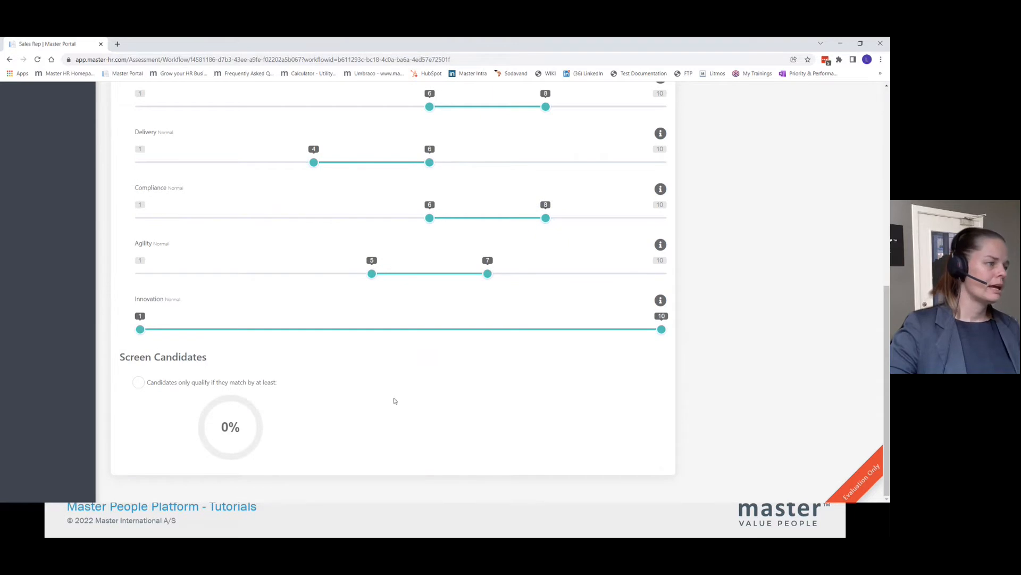
pyautogui.scroll(10, 410, 427)
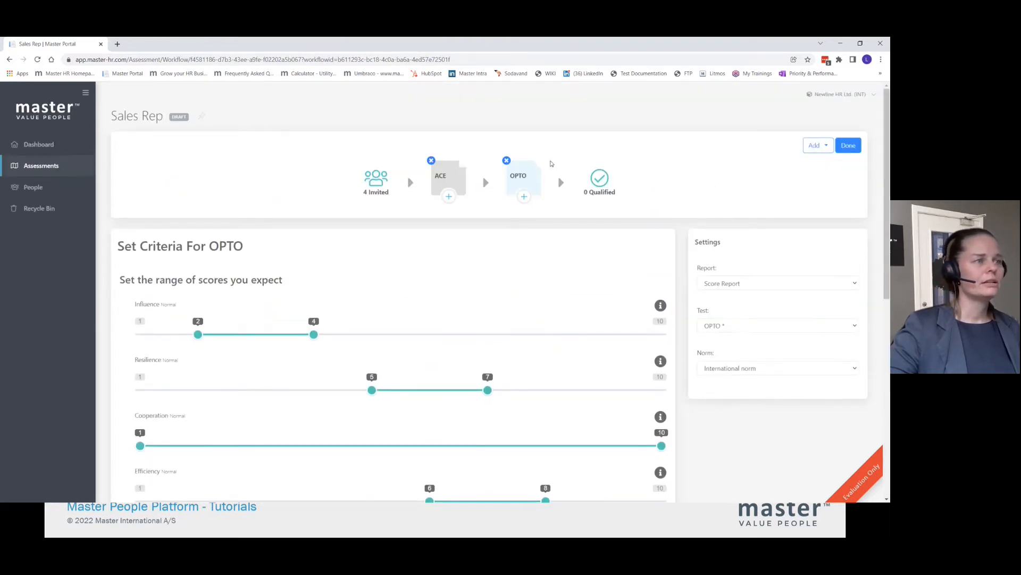
pyautogui.scroll(-1, 522, 293)
pyautogui.scroll(-7, 522, 293)
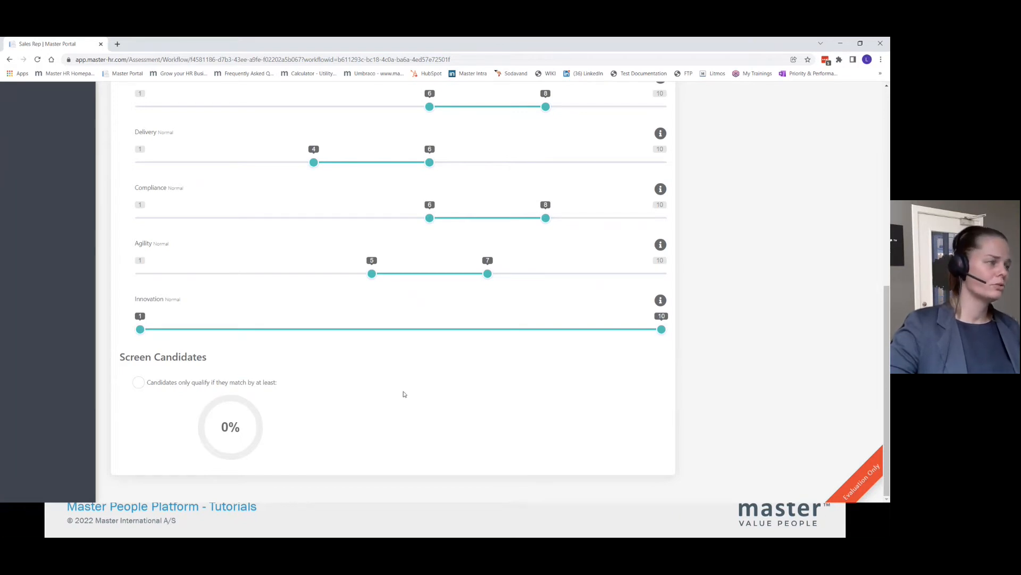
pyautogui.scroll(3, 613, 335)
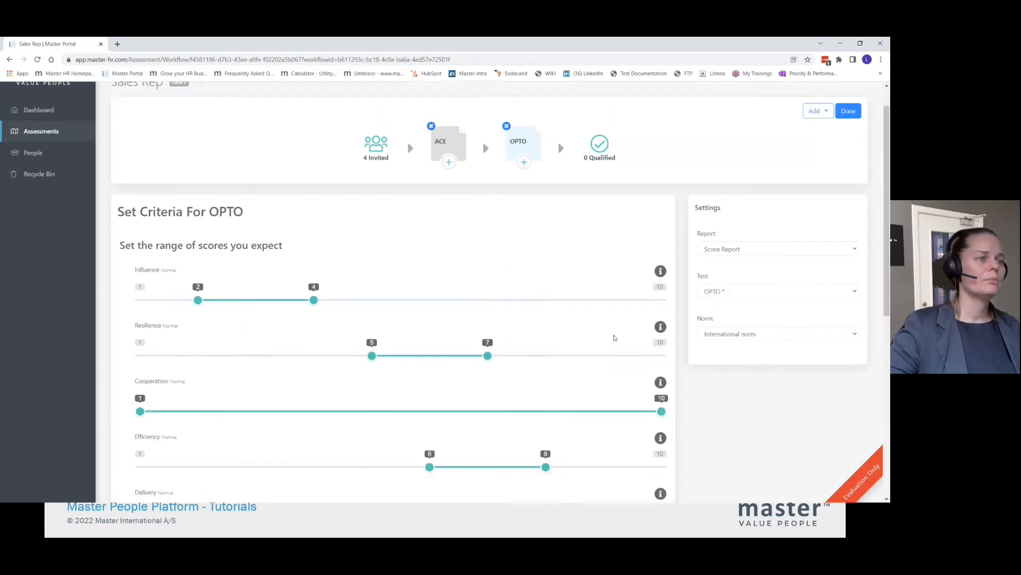
pyautogui.scroll(5, 613, 336)
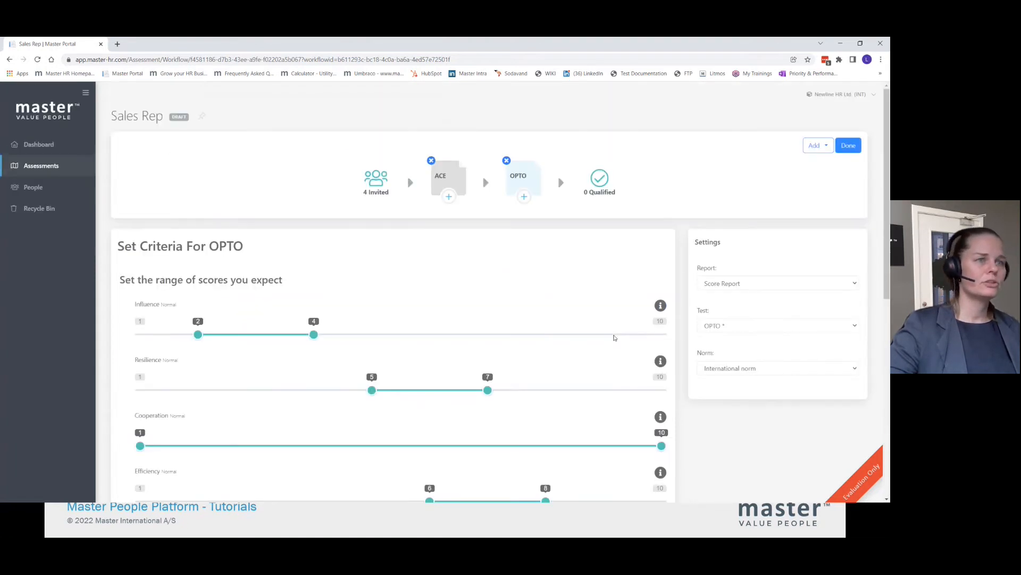
pyautogui.click(852, 148)
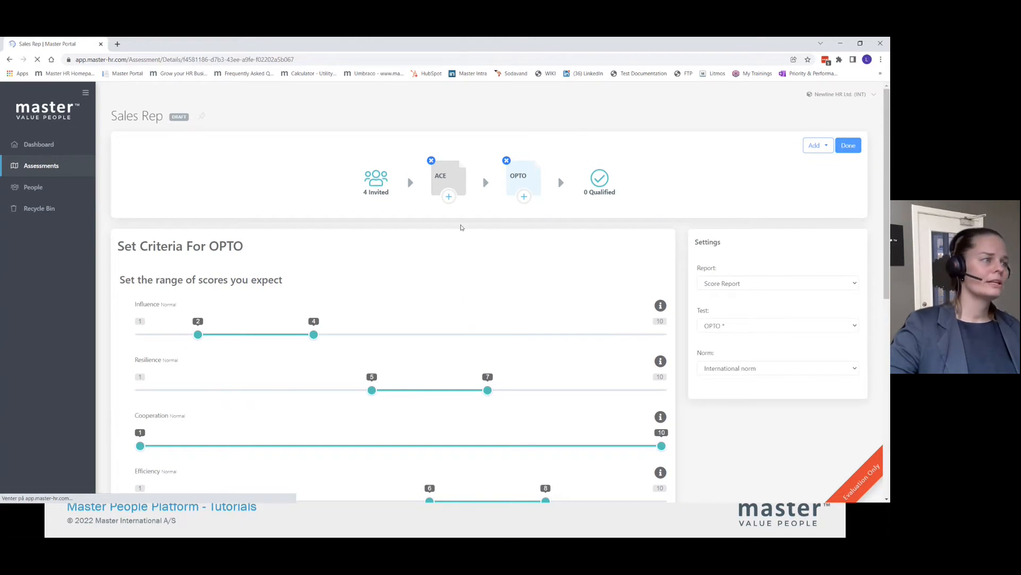